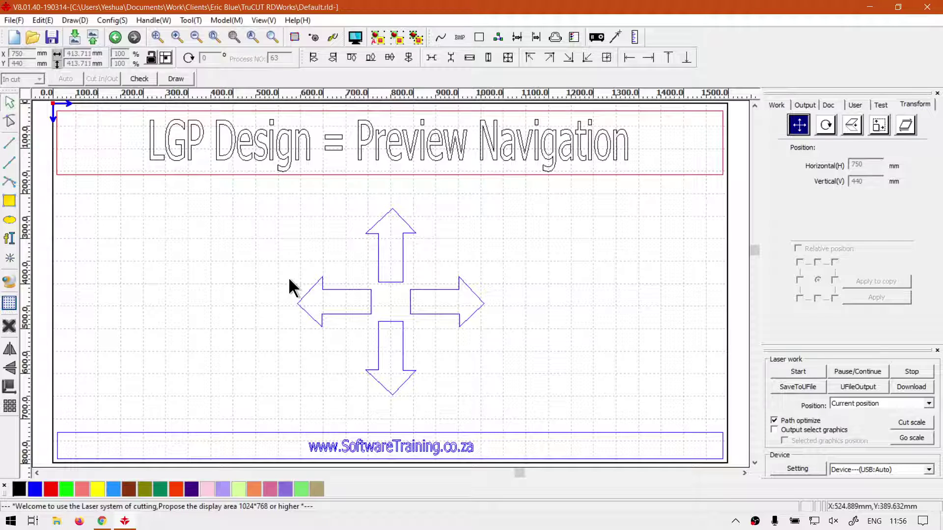
# - Open the LGP CAD&CAM window and apply the 48.5 x 33.5 rectangle outline from the System tab
pyautogui.click(9, 304)
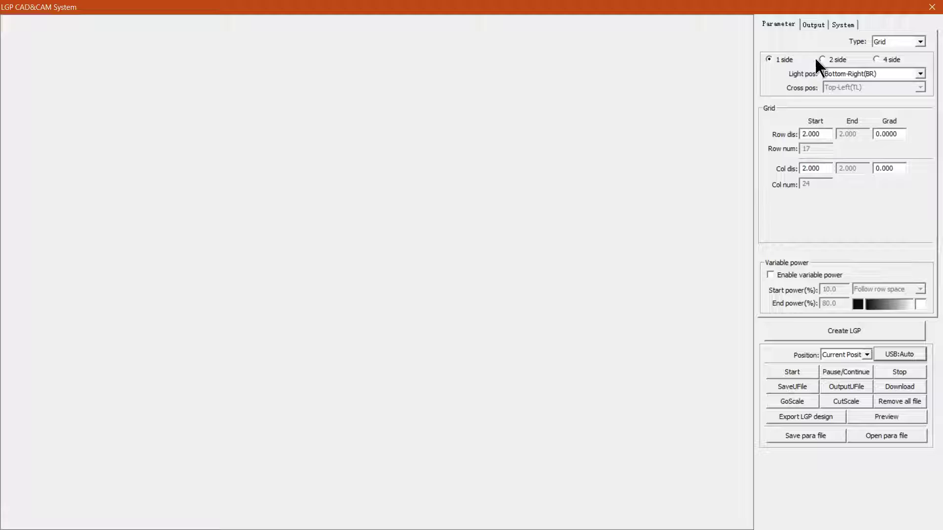
pyautogui.click(843, 24)
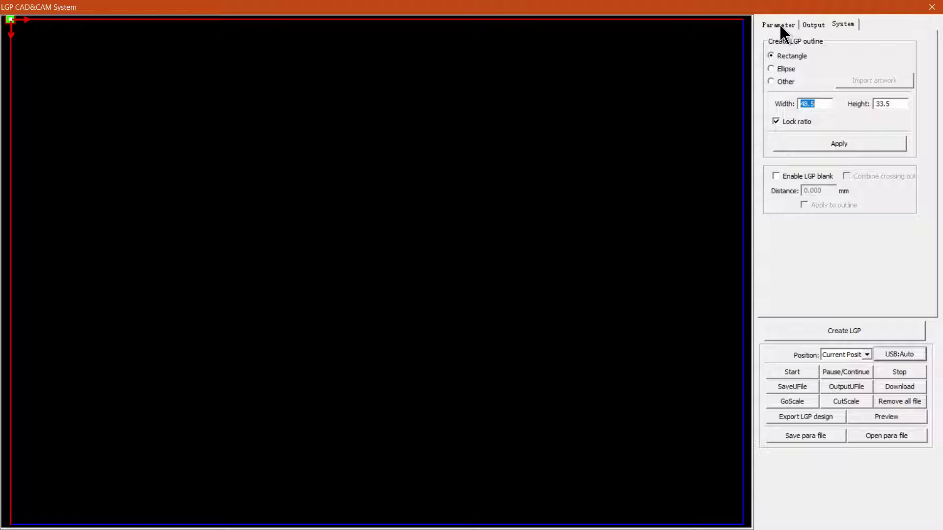
pyautogui.click(839, 143)
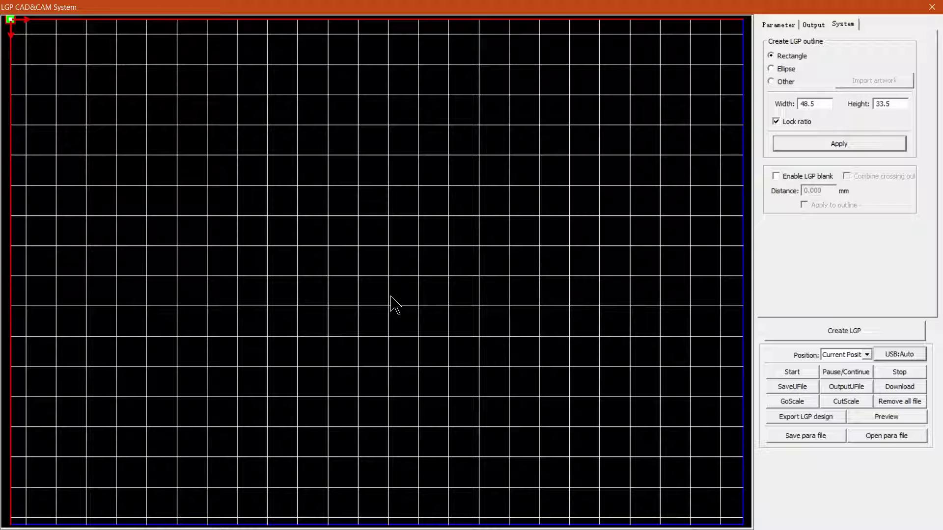
# - Wheel-zoom the 48.5 x 33.5 grid preview in and out, ending with the grid shown smaller
pyautogui.scroll(-1, 405, 303)
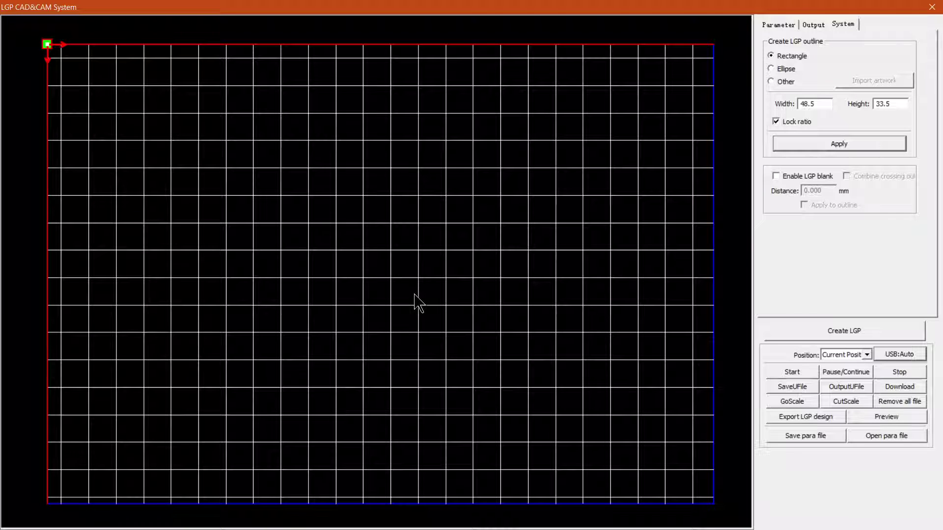
pyautogui.scroll(-3, 414, 295)
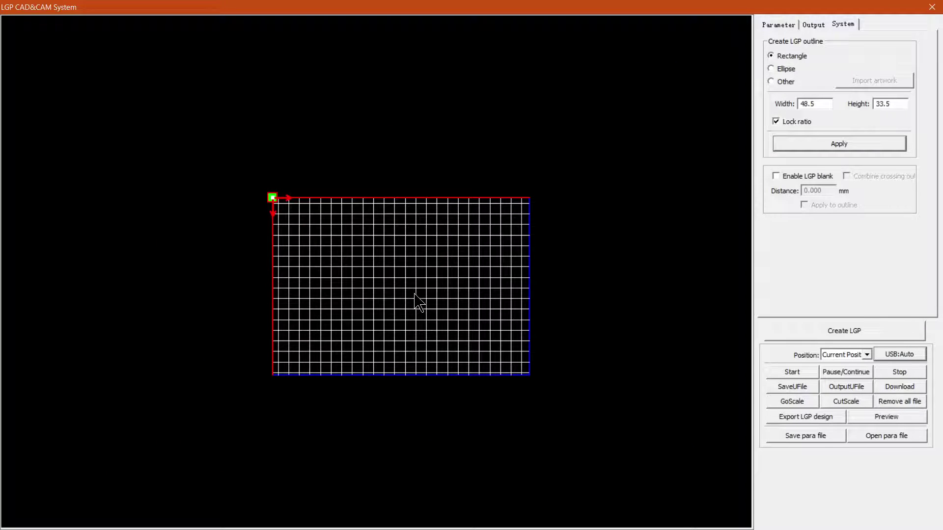
pyautogui.scroll(4, 419, 303)
pyautogui.scroll(-2, 419, 303)
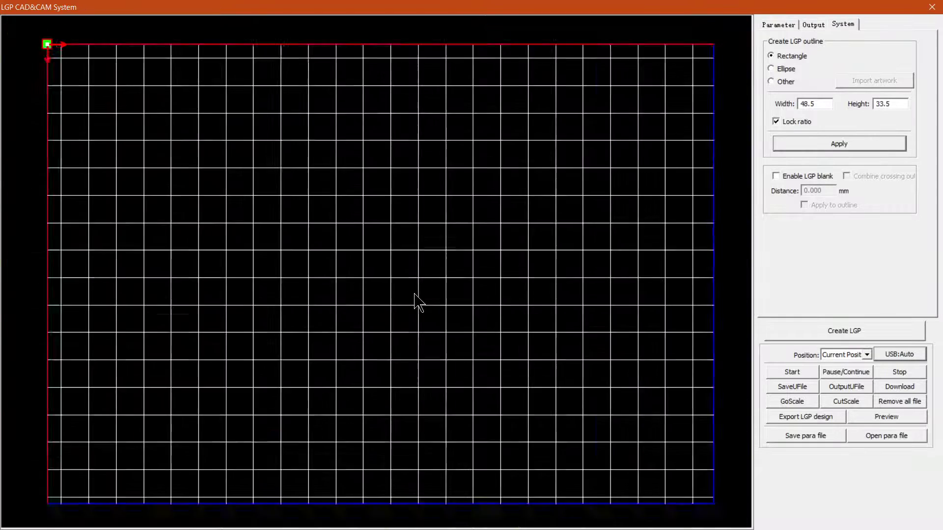
pyautogui.scroll(2, 415, 294)
pyautogui.scroll(-2, 415, 294)
pyautogui.scroll(1, 415, 295)
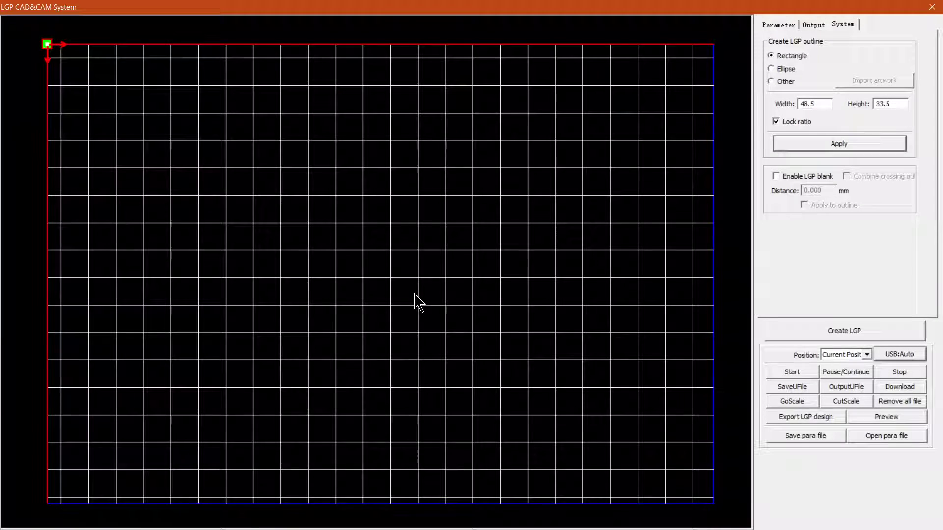
pyautogui.scroll(-1, 415, 295)
pyautogui.scroll(1, 419, 303)
pyautogui.scroll(-2, 419, 303)
pyautogui.scroll(2, 419, 303)
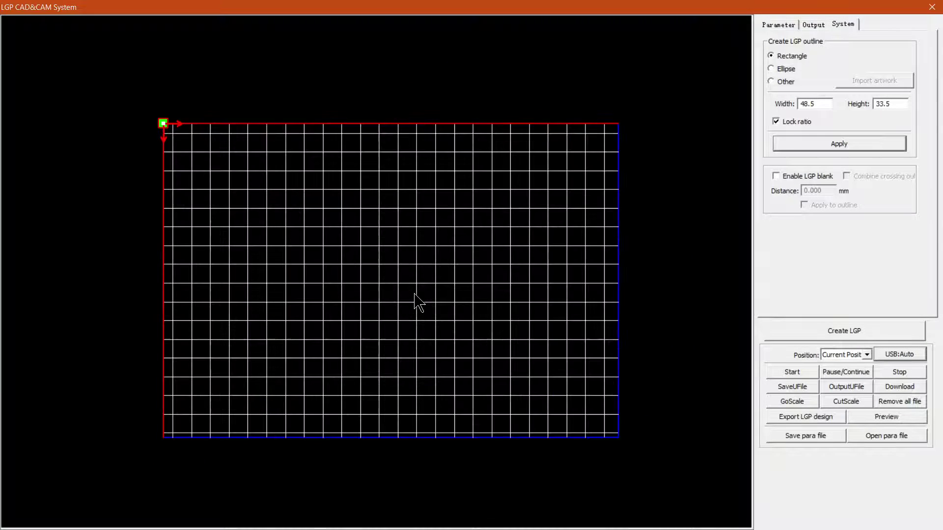
pyautogui.scroll(1, 419, 303)
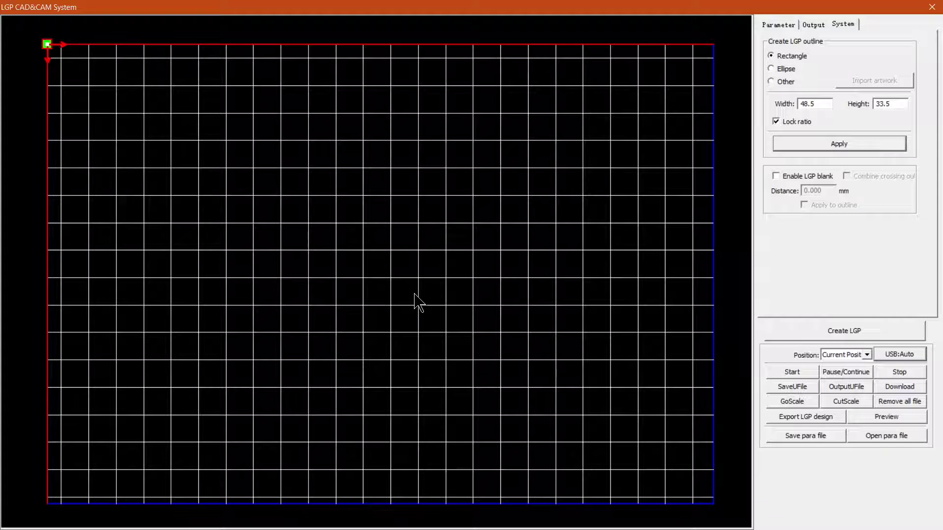
pyautogui.scroll(-2, 419, 303)
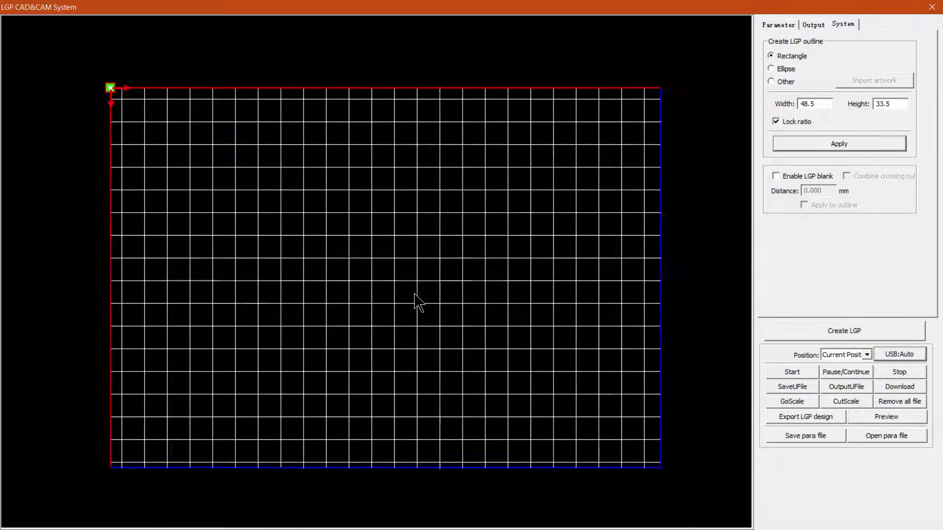
pyautogui.scroll(-1, 419, 303)
pyautogui.scroll(1, 419, 303)
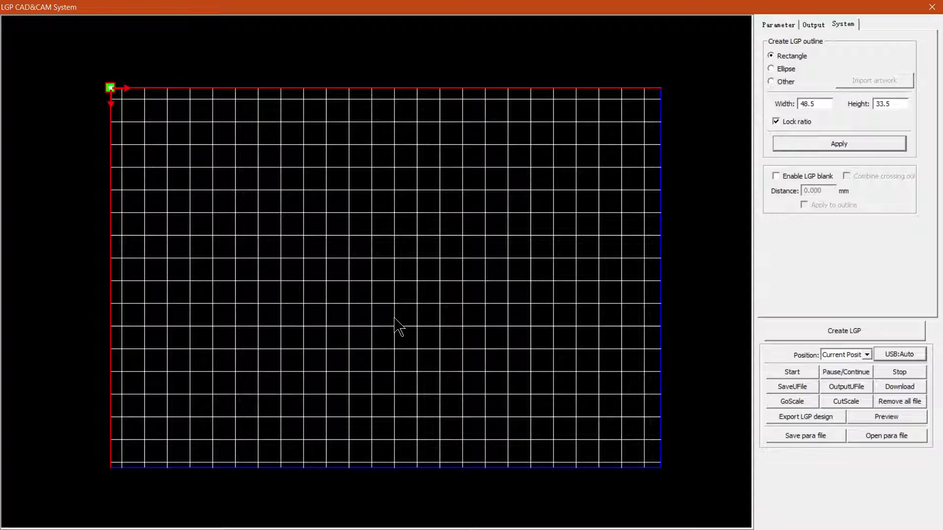
pyautogui.scroll(1, 417, 320)
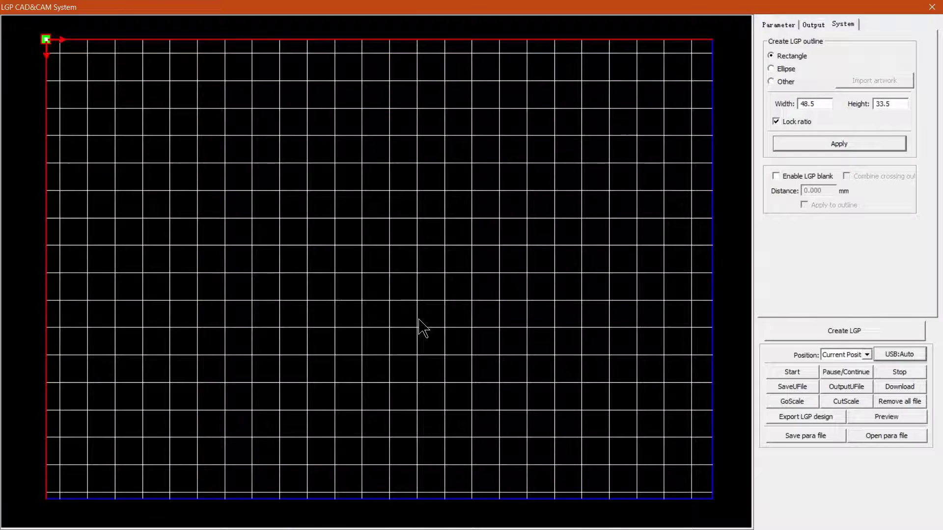
pyautogui.scroll(-3, 416, 320)
pyautogui.scroll(3, 240, 185)
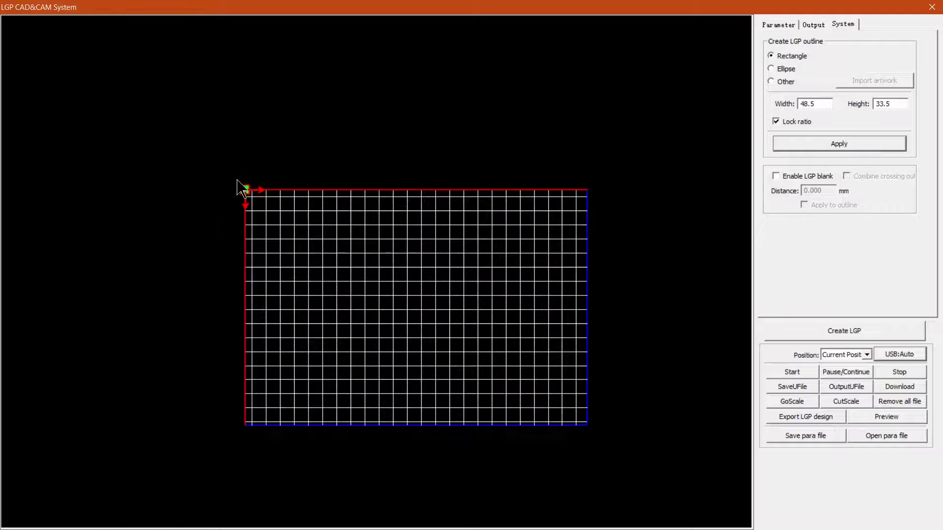
pyautogui.scroll(-2, 248, 195)
pyautogui.scroll(-1, 539, 410)
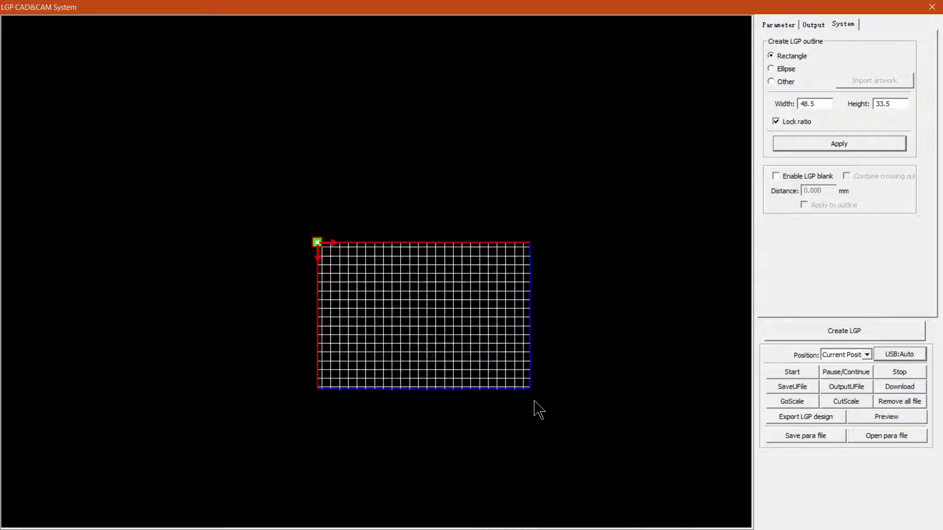
pyautogui.scroll(3, 538, 410)
pyautogui.scroll(-2, 499, 345)
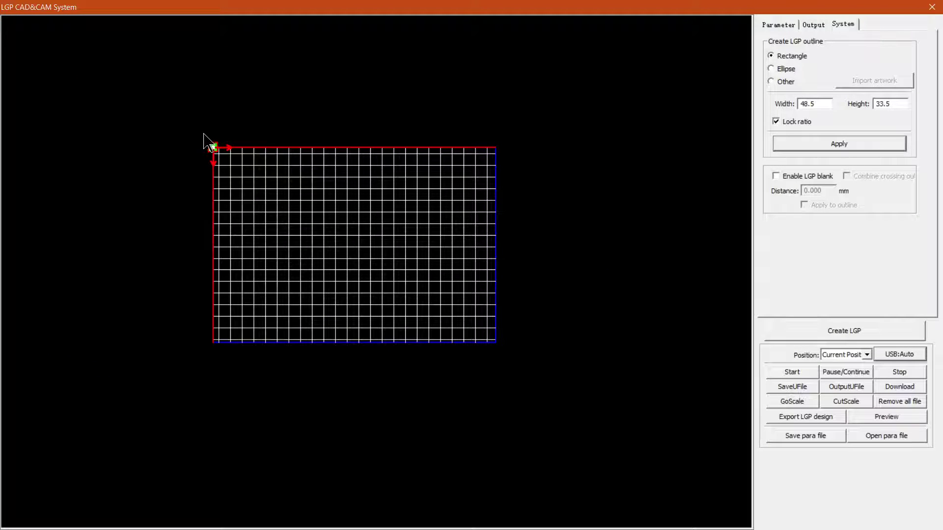
# - Draw three successive zoom windows over the grid's top-left area until a few large corner cells fill the preview
pyautogui.moveTo(202, 133); pyautogui.dragTo(324, 221)
pyautogui.click(509, 362)
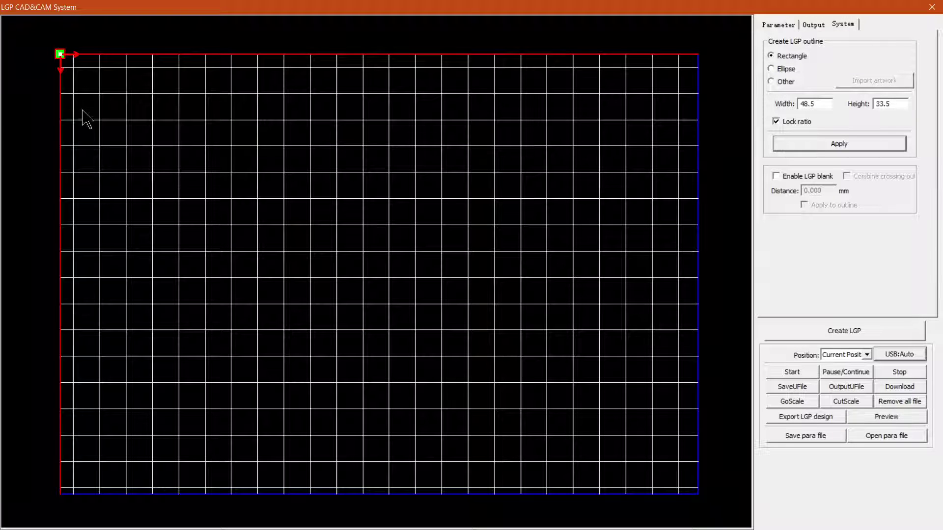
pyautogui.click(45, 41)
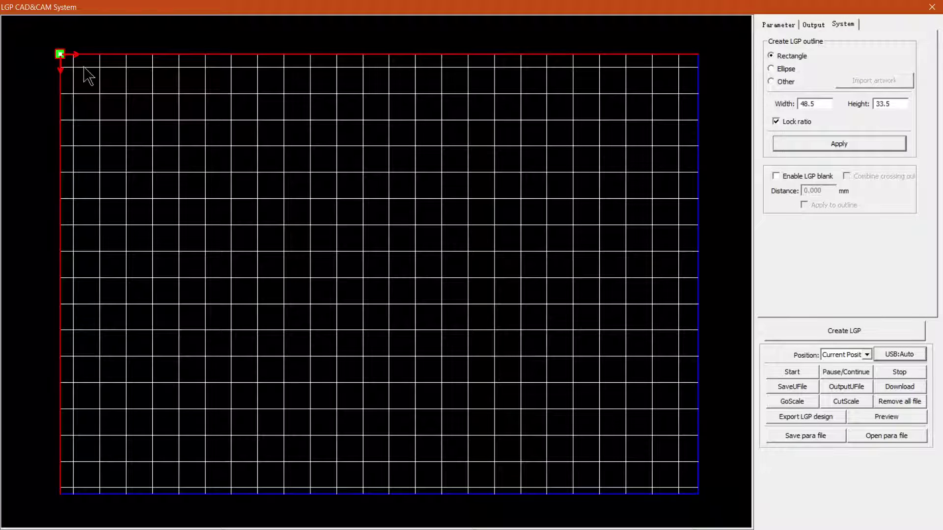
pyautogui.click(419, 294)
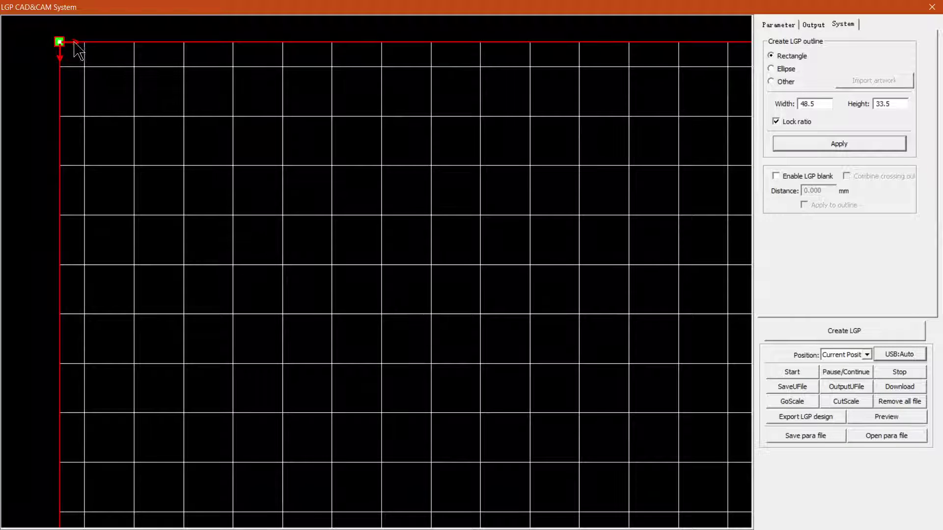
pyautogui.click(78, 63)
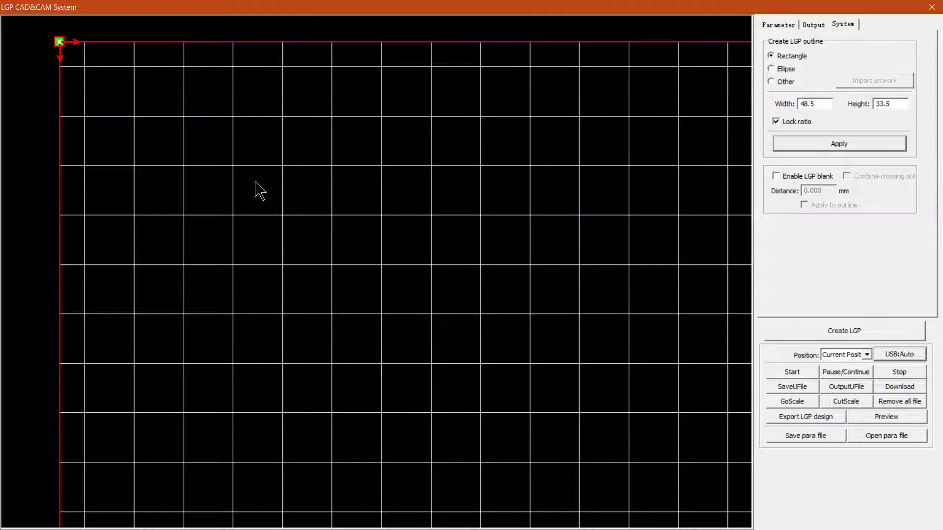
pyautogui.click(357, 280)
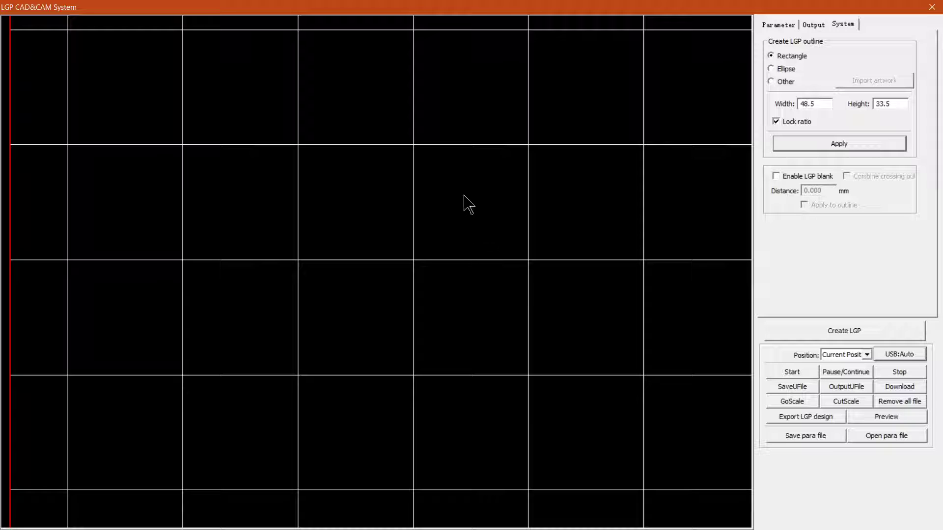
# - Wheel-zoom in on individual grid cells, then back out to the full grid view
pyautogui.scroll(-3, 464, 199)
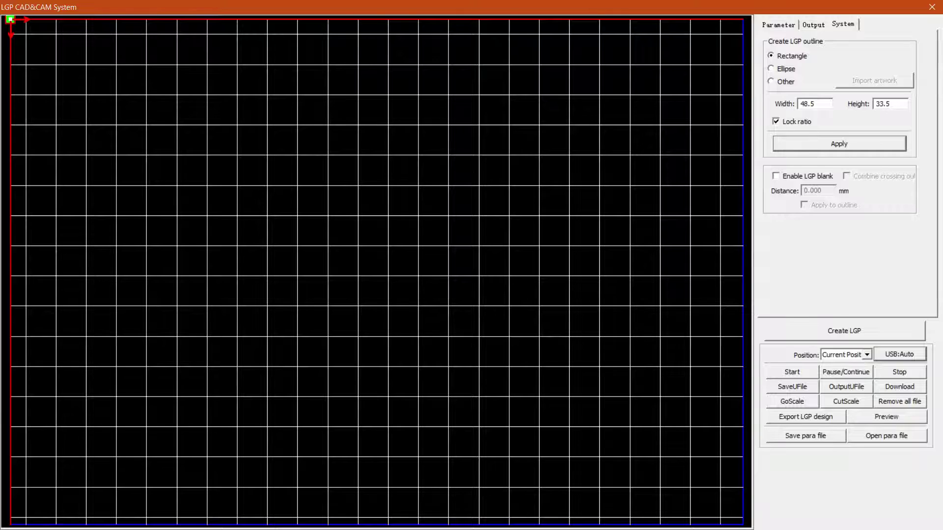
pyautogui.scroll(1, 417, 288)
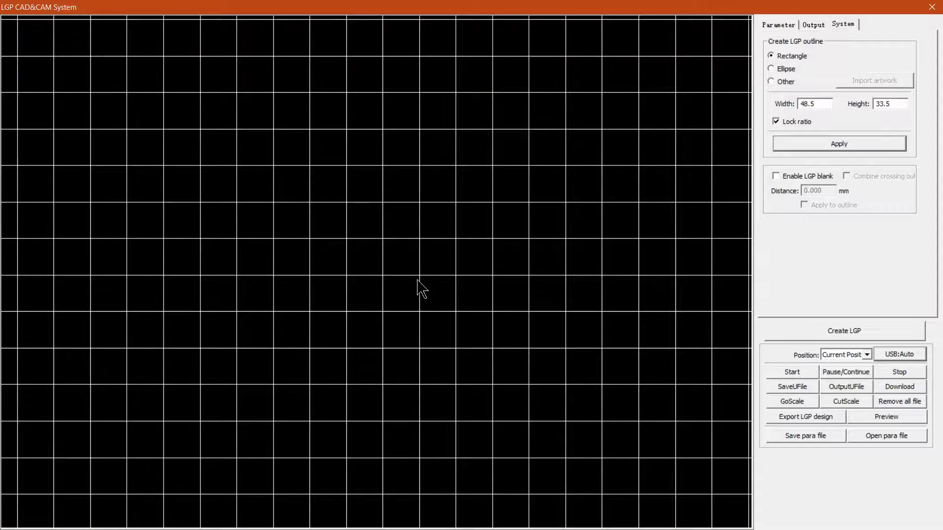
pyautogui.scroll(2, 472, 282)
pyautogui.scroll(4, 636, 295)
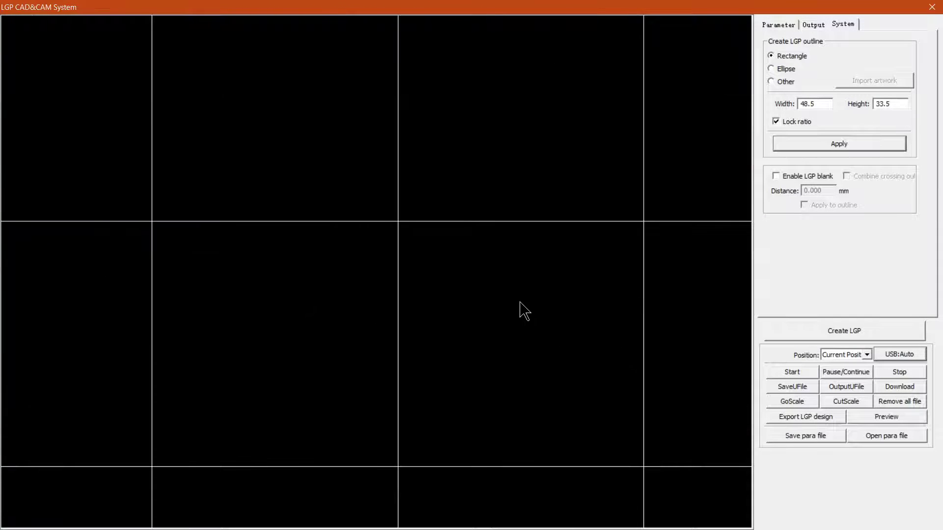
pyautogui.scroll(-7, 634, 272)
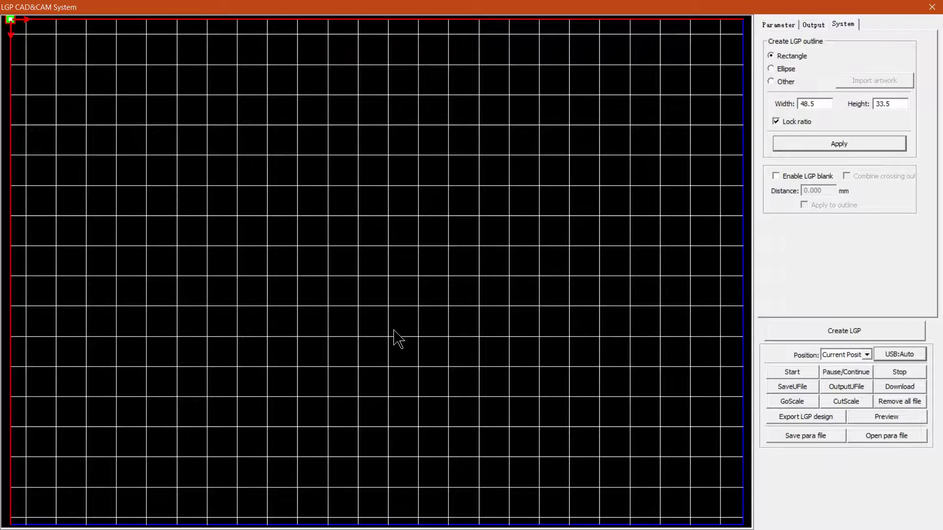
# - Wheel-zoom the preview, then box-zoom into the region around the grid's top-left corner
pyautogui.scroll(-1, 398, 339)
pyautogui.scroll(1, 398, 339)
pyautogui.scroll(-1, 397, 338)
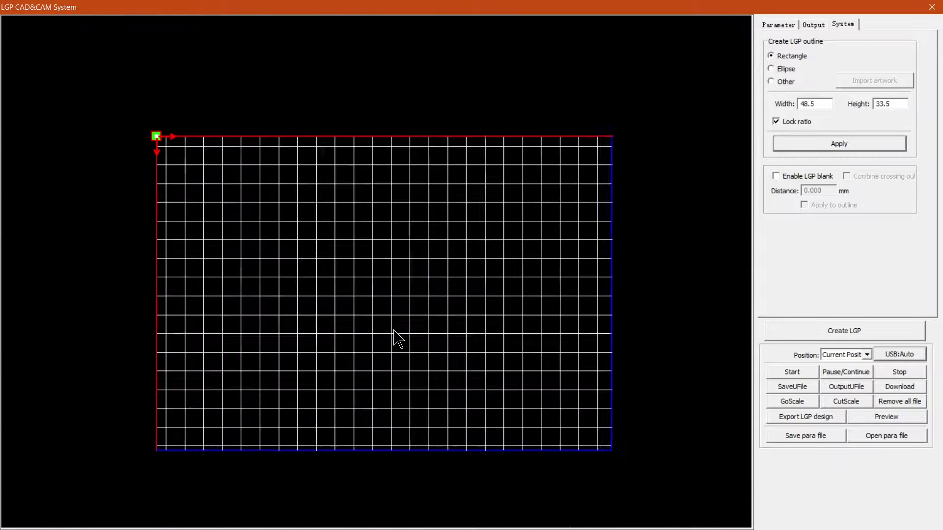
pyautogui.scroll(2, 398, 339)
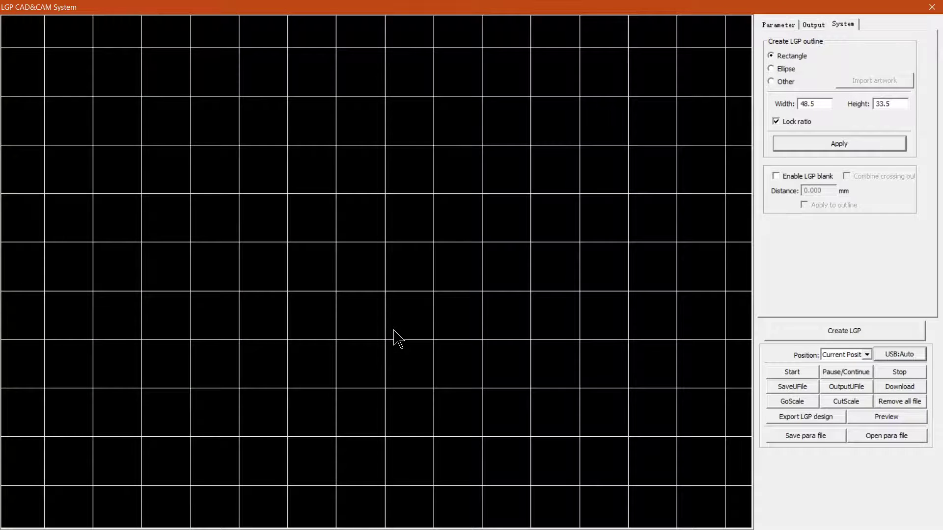
pyautogui.scroll(1, 394, 331)
pyautogui.scroll(-3, 394, 331)
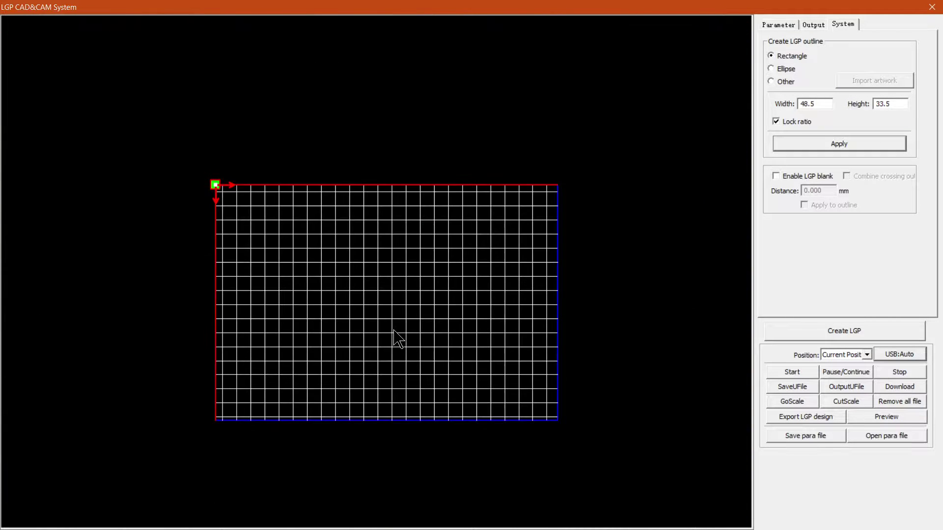
pyautogui.scroll(1, 398, 339)
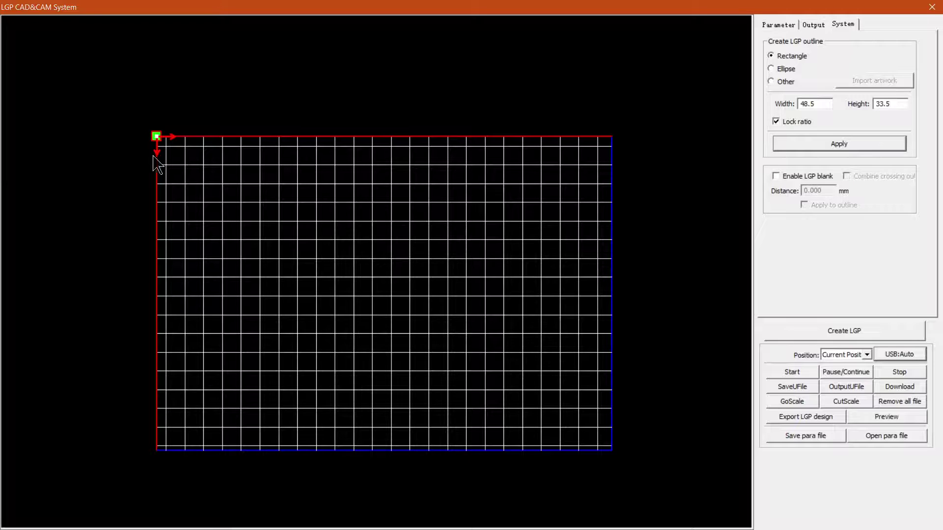
pyautogui.moveTo(141, 117); pyautogui.dragTo(471, 358)
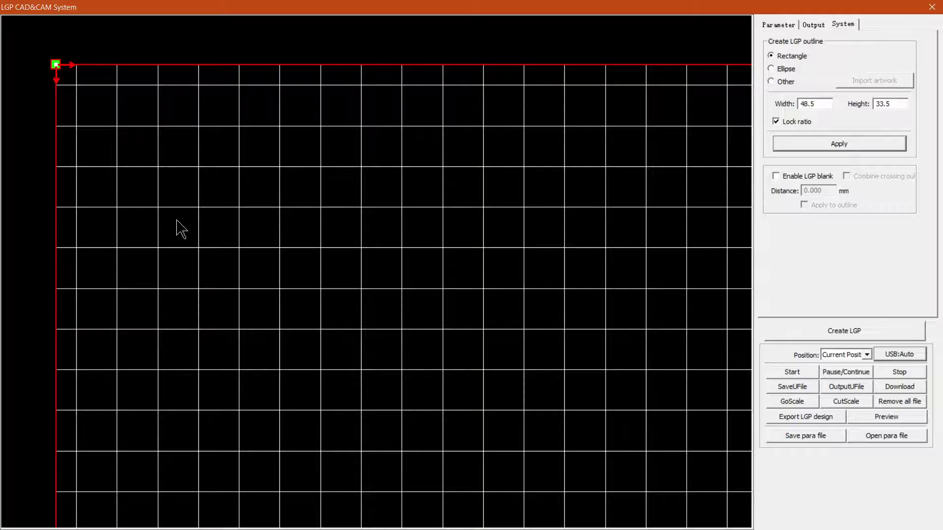
# - Right-click to refit the whole grid, close the LGP window, and bring up the softwaretraining.co.za site in Chrome
pyautogui.rightClick(486, 213)
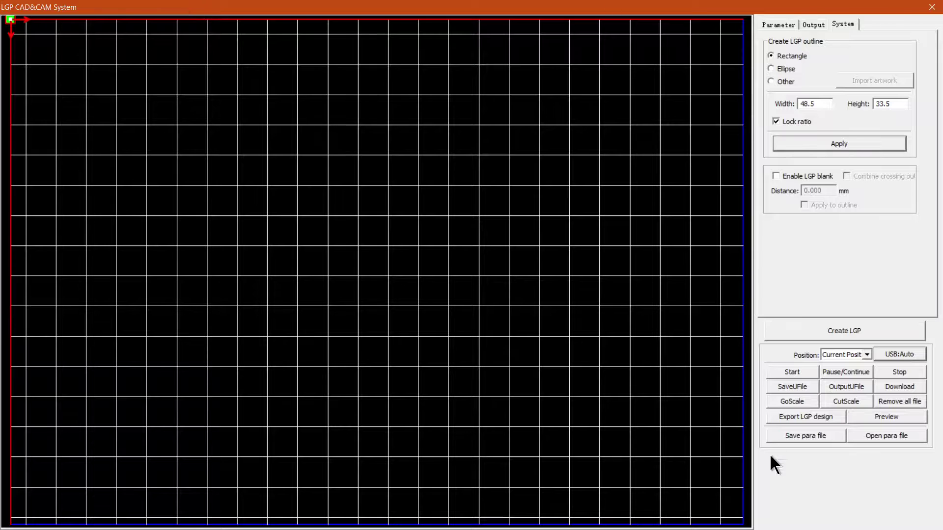
pyautogui.click(933, 7)
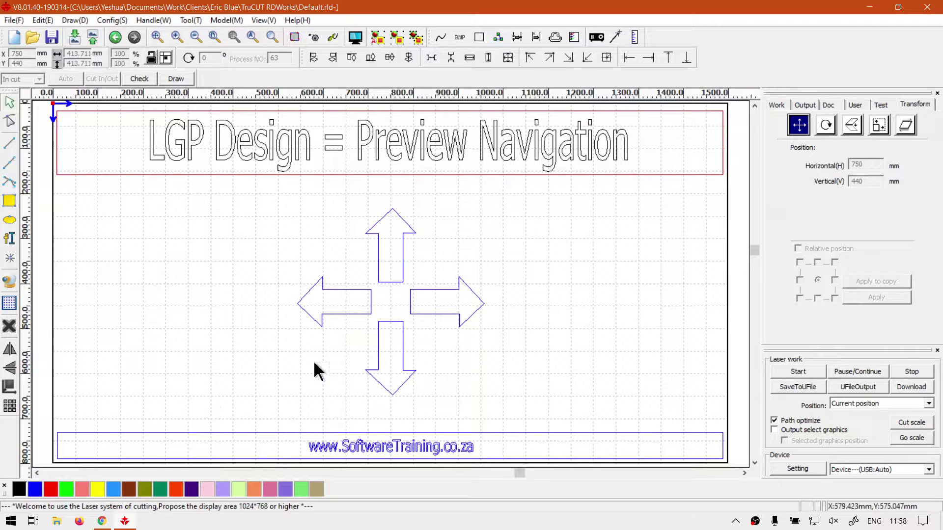
pyautogui.click(101, 521)
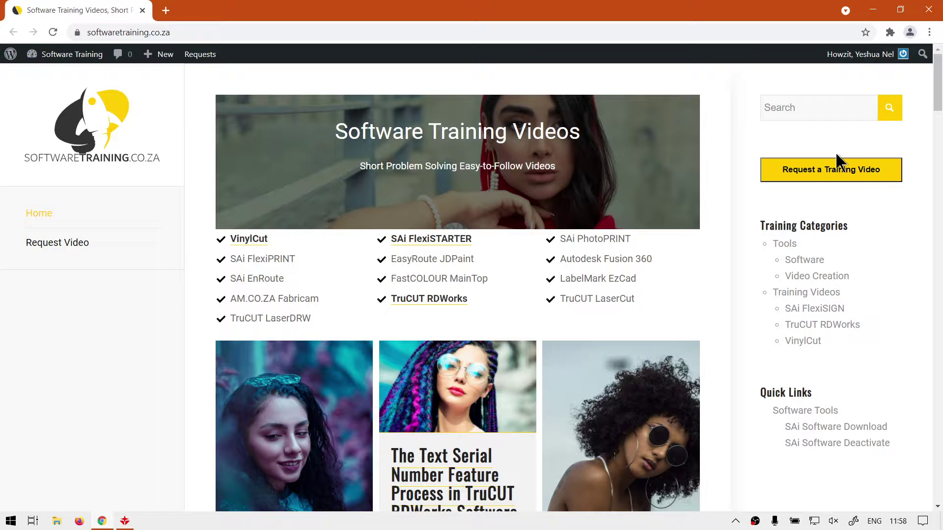
pyautogui.scroll(-5, 353, 322)
pyautogui.scroll(3, 353, 321)
pyautogui.scroll(2, 353, 321)
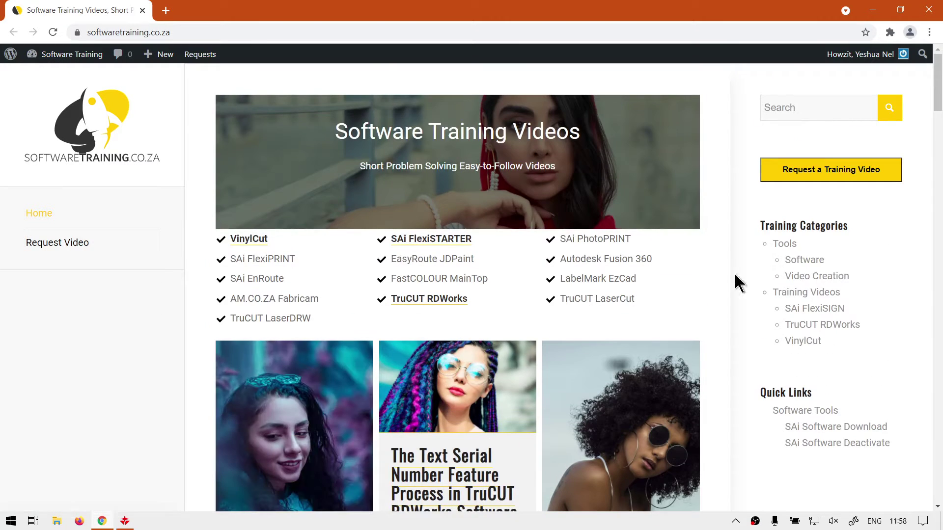